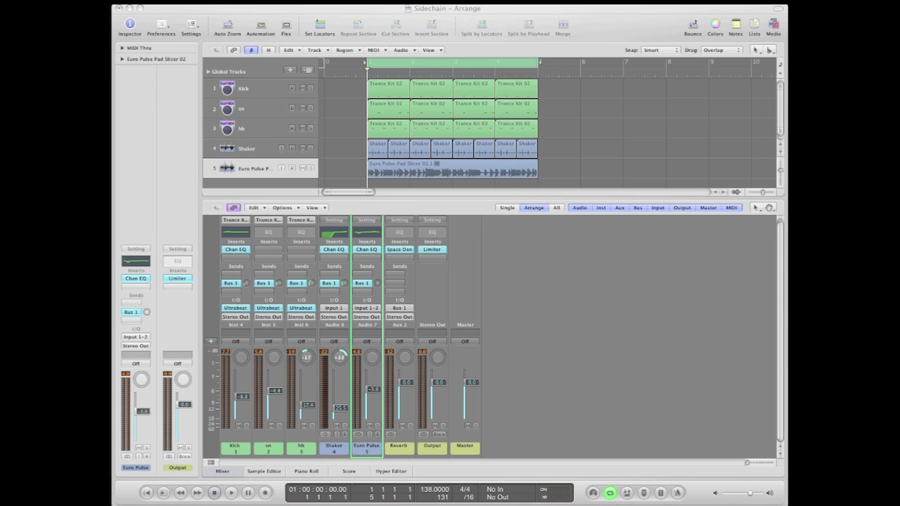
Browse the Apple Loops and channel strip settings library in the media panel, then hide it
{"action": "left_click", "coordinate": [565, 119]}
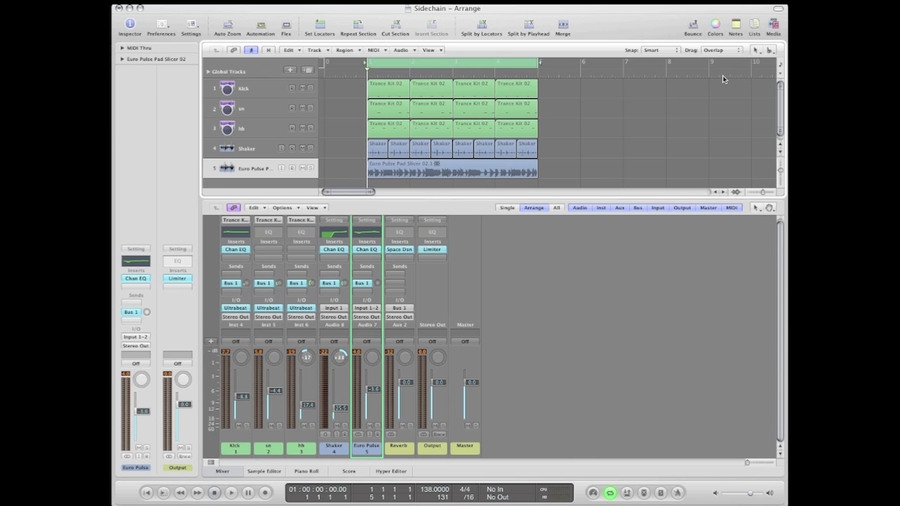
{"action": "left_click", "coordinate": [771, 31]}
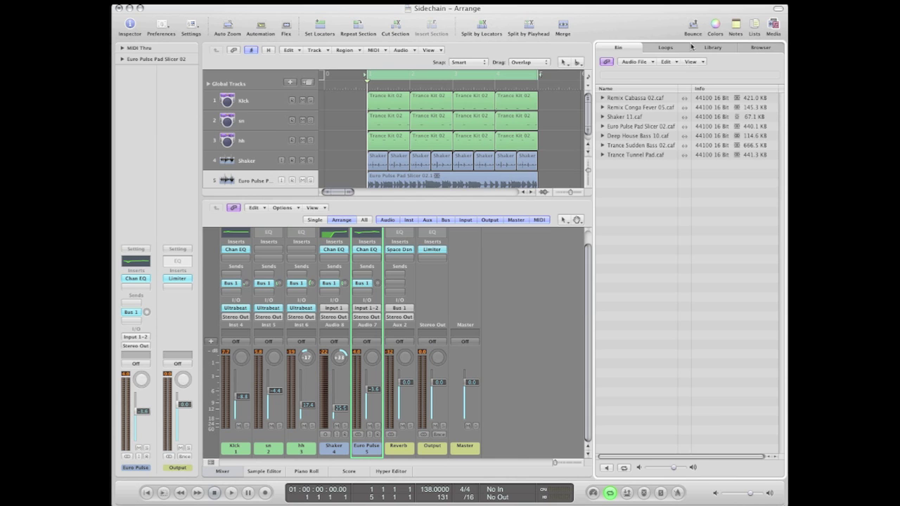
{"action": "left_click", "coordinate": [668, 47]}
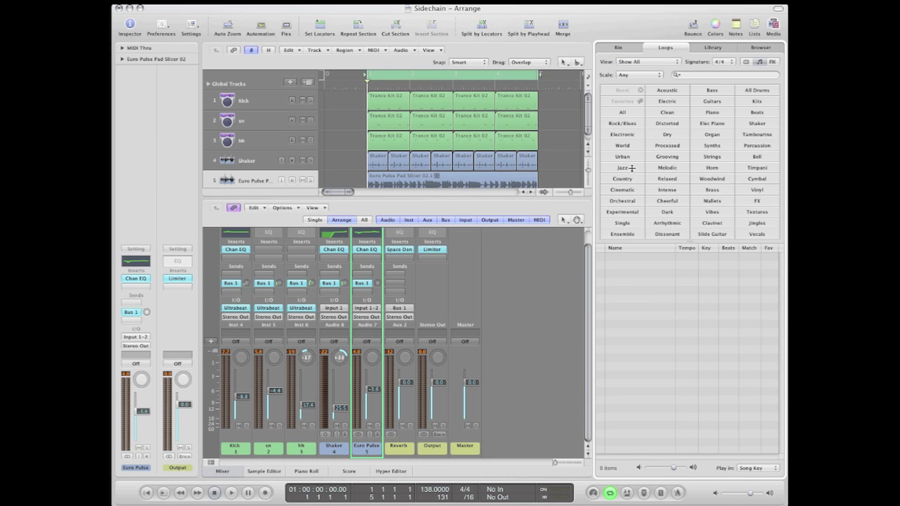
{"action": "left_click", "coordinate": [703, 50]}
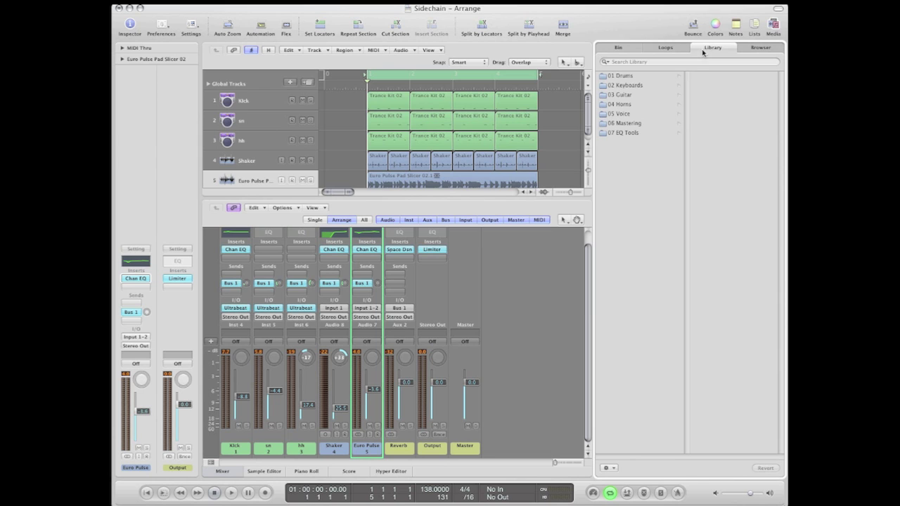
{"action": "left_click", "coordinate": [778, 26]}
Play the song while soloing Kick, sn, Shaker and Euro Pulse, then clear all solos
{"action": "key", "text": "space"}
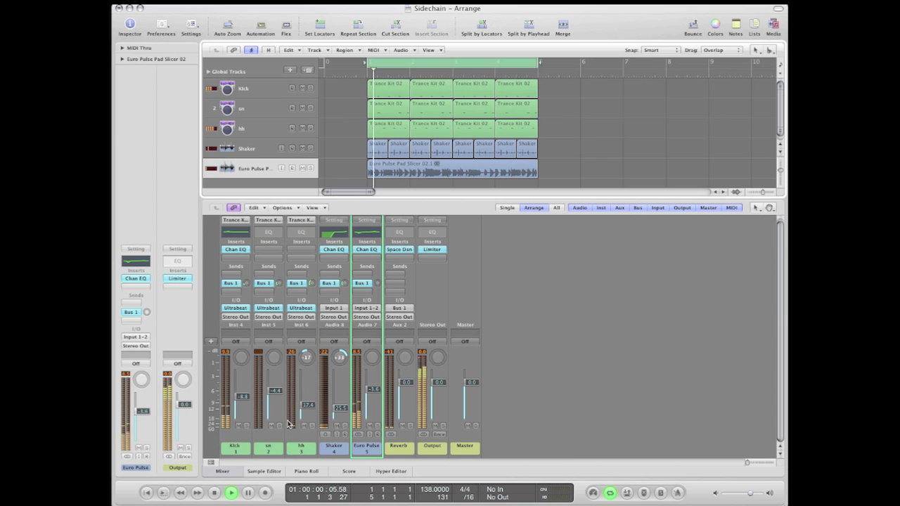
{"action": "left_click", "coordinate": [246, 426]}
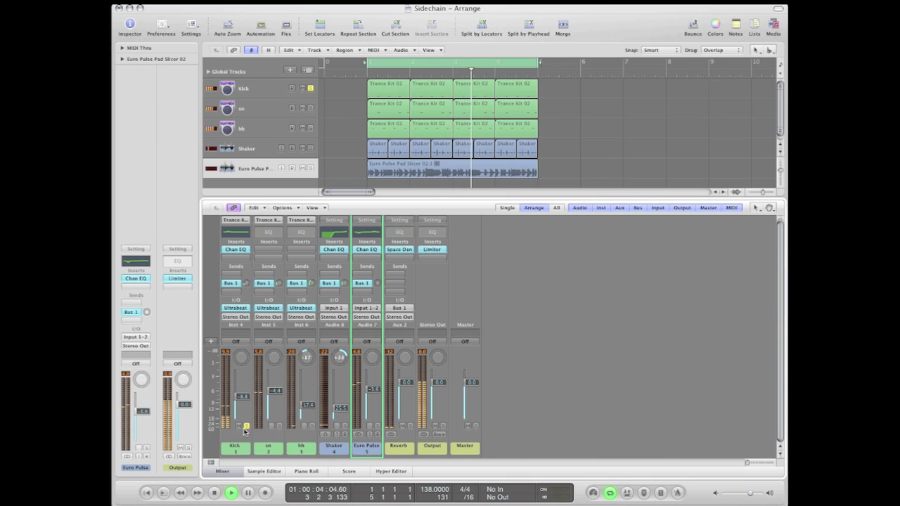
{"action": "left_click", "coordinate": [279, 426]}
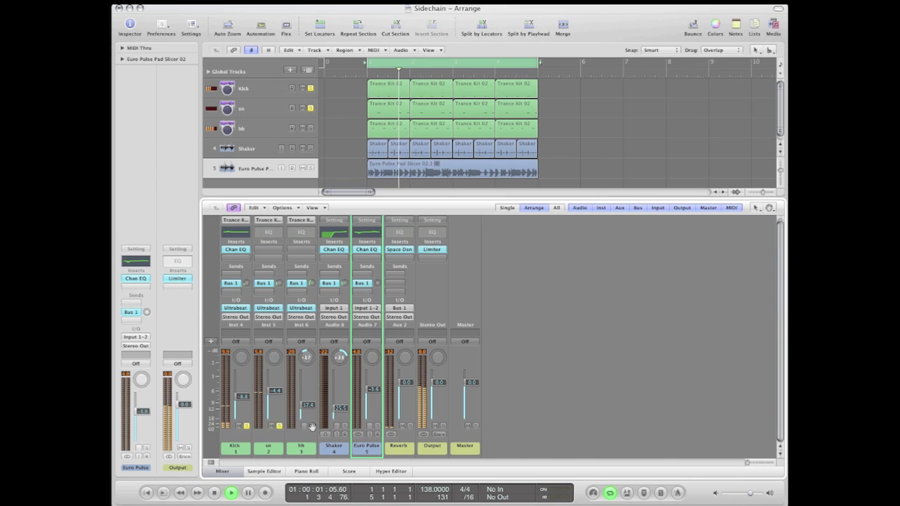
{"action": "left_click", "coordinate": [344, 426]}
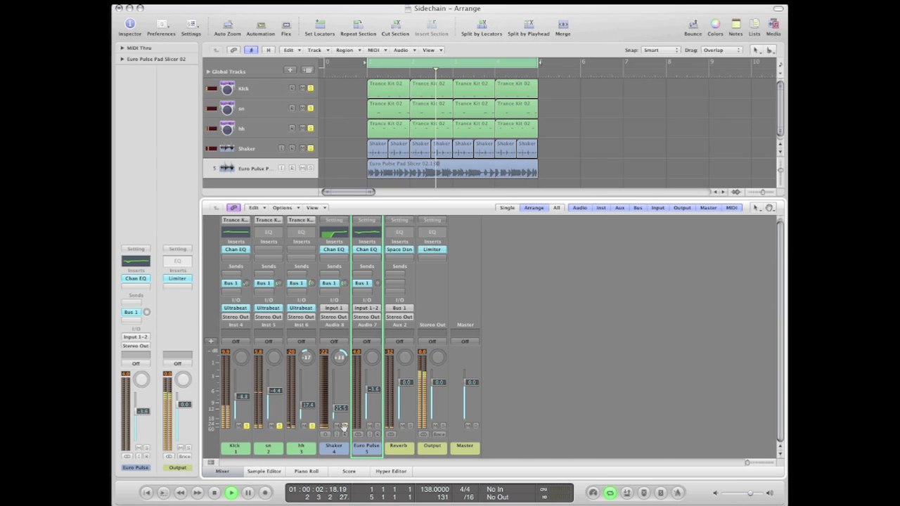
{"action": "left_click", "coordinate": [378, 426]}
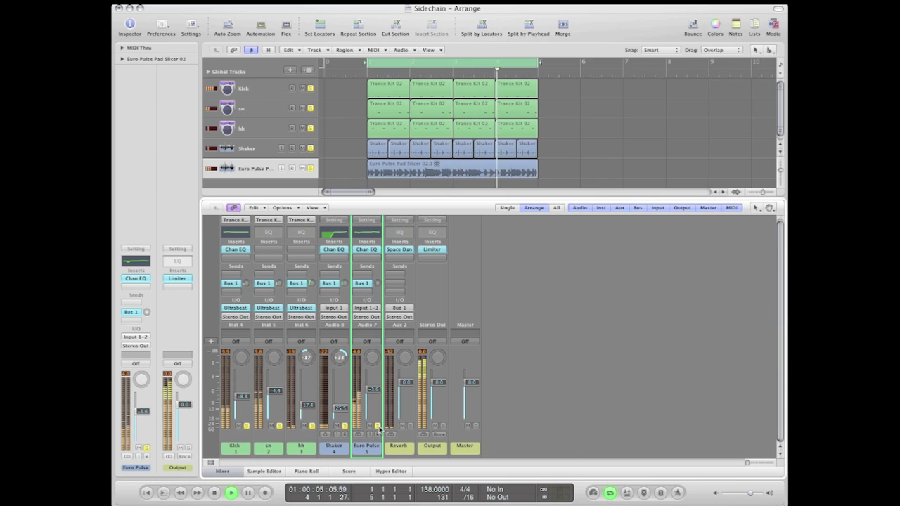
{"action": "left_click", "coordinate": [377, 426], "text": "alt"}
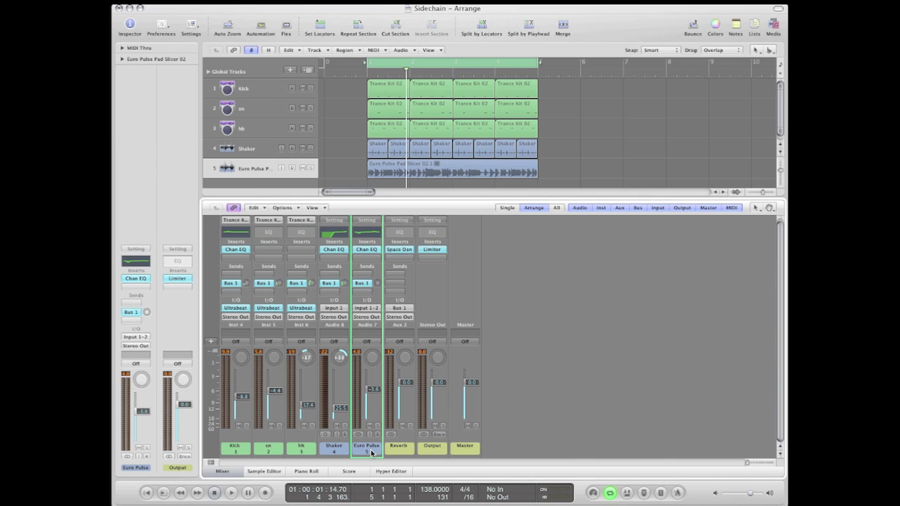
Route the sn through Euro Pulse channel outputs to Bus 28, creating Aux 1
{"action": "left_click", "coordinate": [371, 453]}
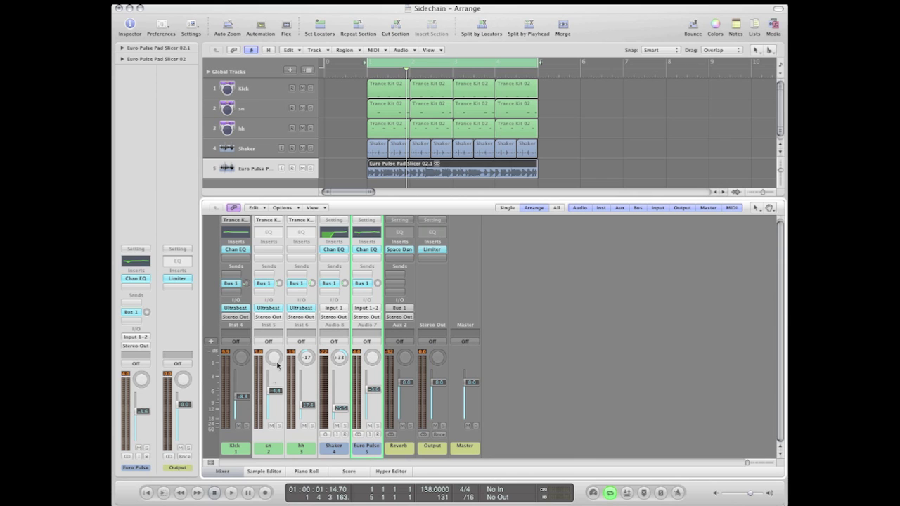
{"action": "left_click", "coordinate": [274, 321]}
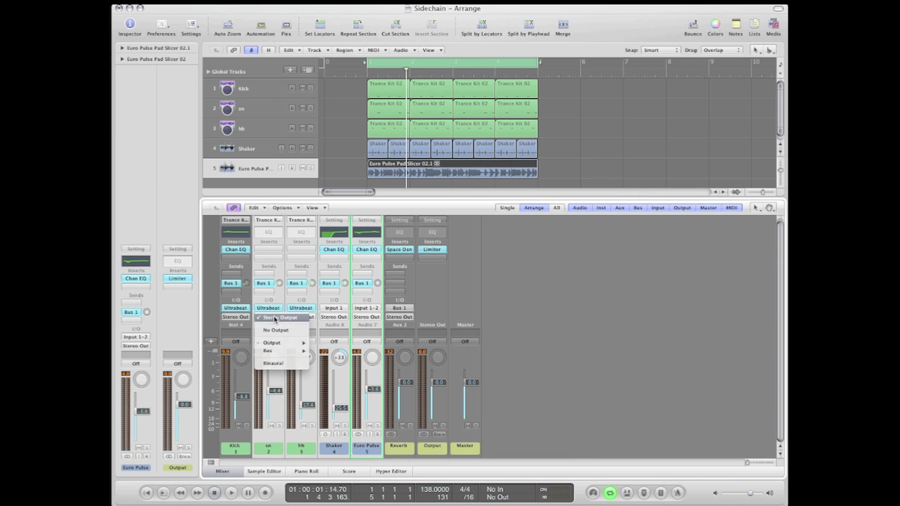
{"action": "mouse_move", "coordinate": [276, 350]}
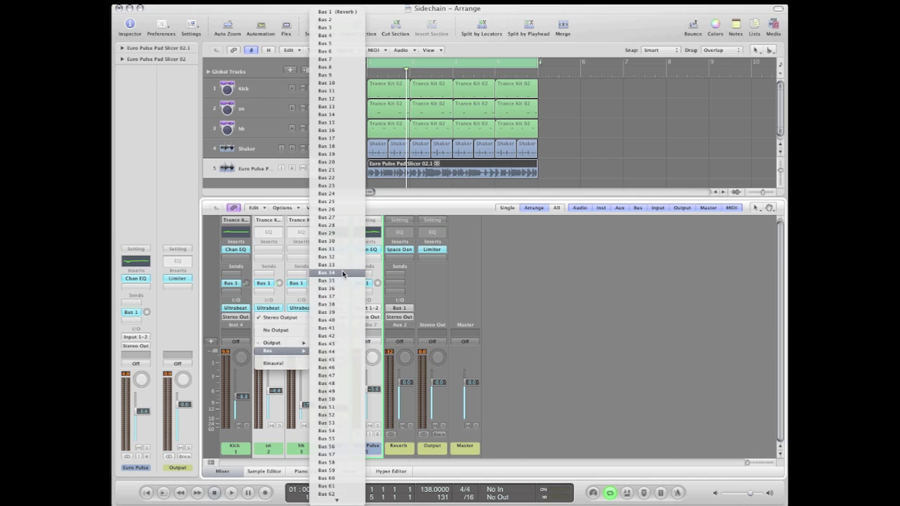
{"action": "left_click", "coordinate": [347, 227]}
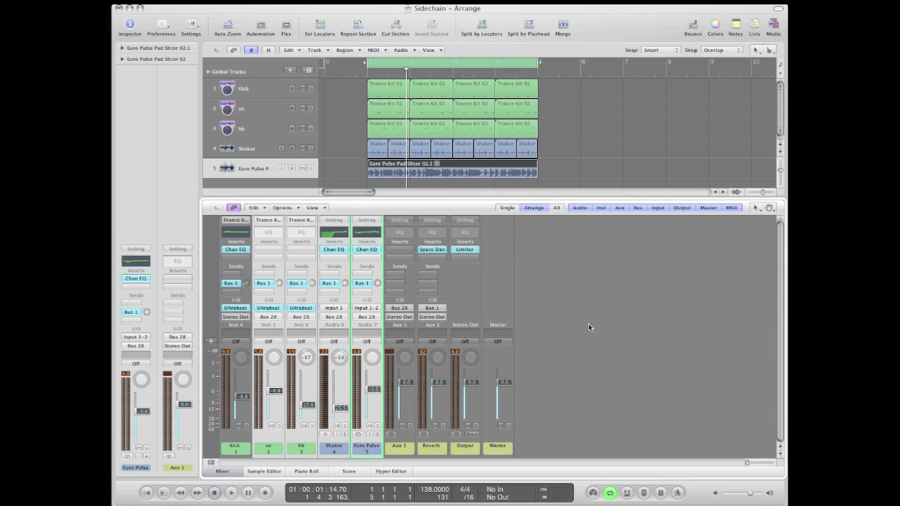
Deselect the grouped channels and insert a Dynamics Compressor on Aux 1's first insert slot
{"action": "left_click", "coordinate": [623, 348]}
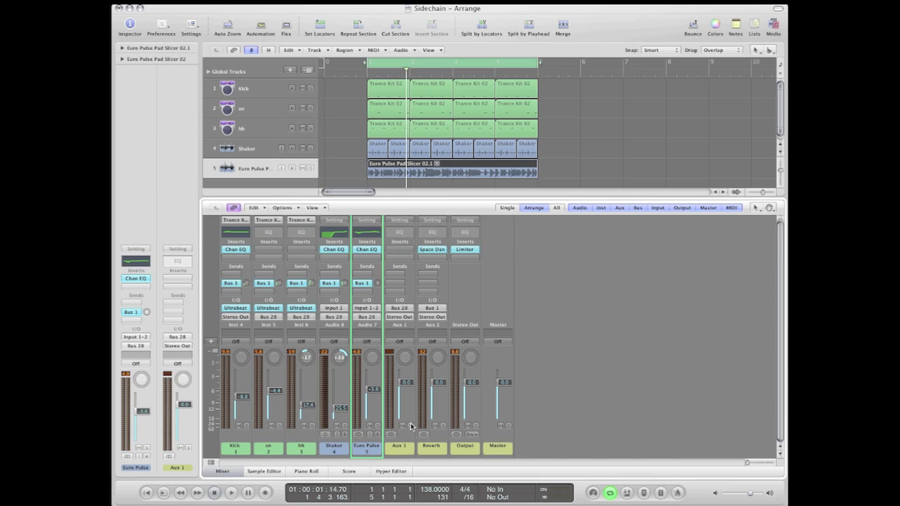
{"action": "left_click", "coordinate": [397, 250]}
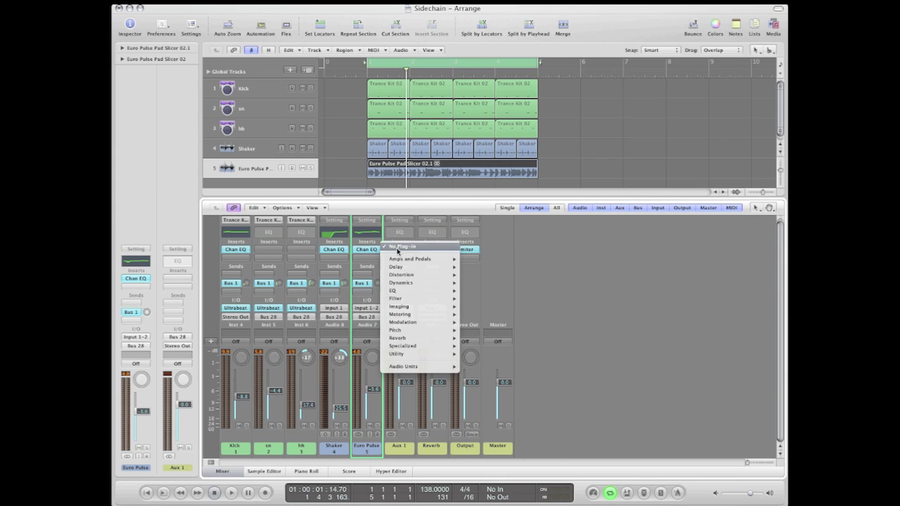
{"action": "mouse_move", "coordinate": [408, 284]}
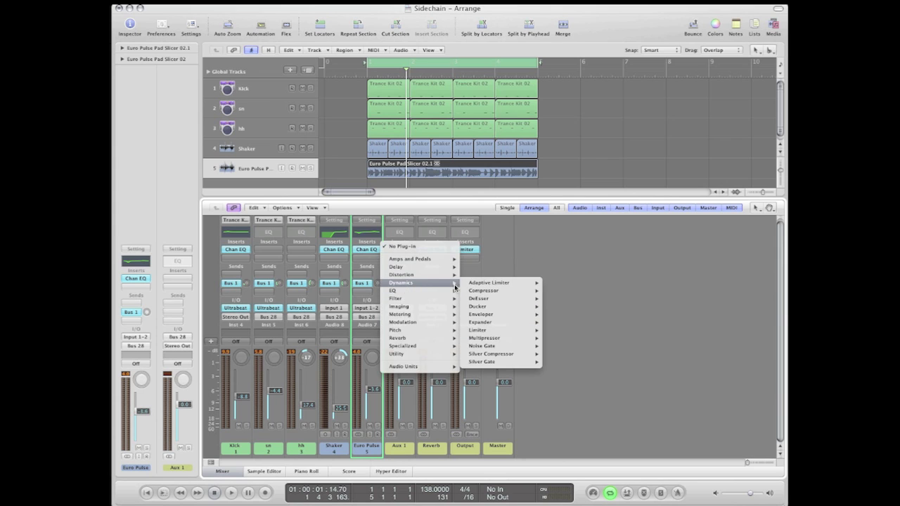
{"action": "left_click", "coordinate": [563, 291]}
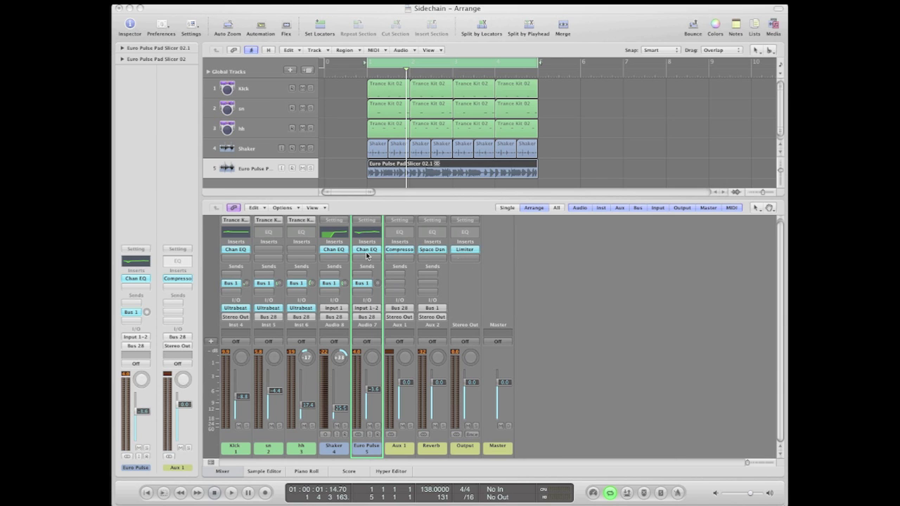
Load the saved side-chain preset (Platinum, 5.0:1 ratio, −14 dB threshold) on the Aux 1 Compressor
{"action": "left_click", "coordinate": [398, 250]}
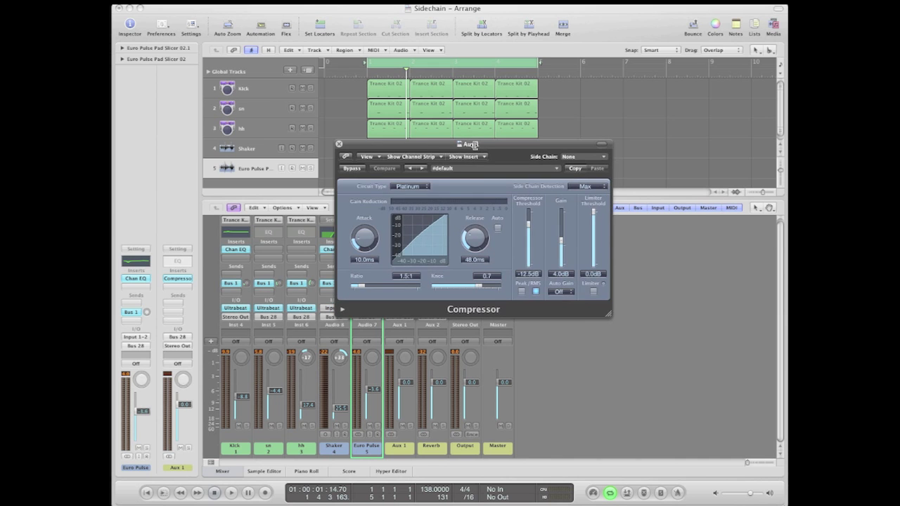
{"action": "left_click_drag", "start_coordinate": [472, 144], "coordinate": [602, 82]}
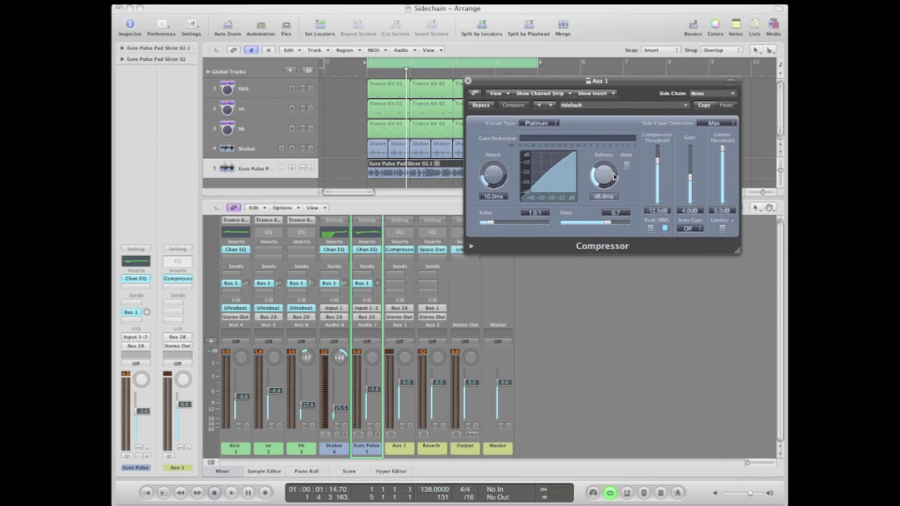
{"action": "left_click", "coordinate": [680, 105]}
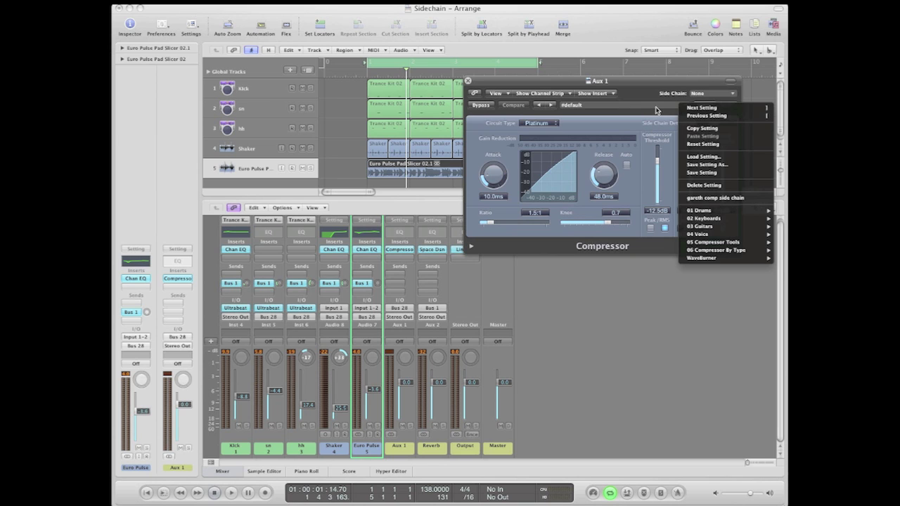
{"action": "left_click", "coordinate": [730, 199]}
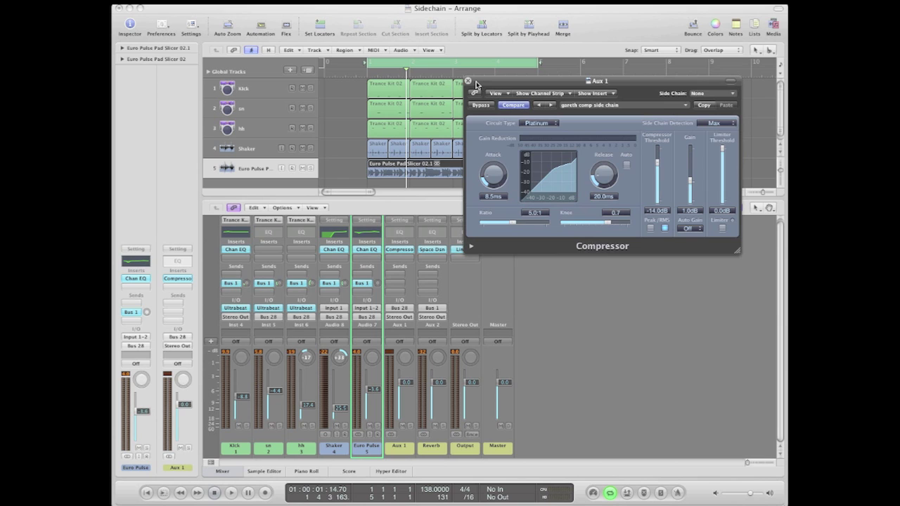
Add a Bus 9 send on the Kick channel and delete the resulting Aux 3 strip
{"action": "left_click", "coordinate": [230, 276]}
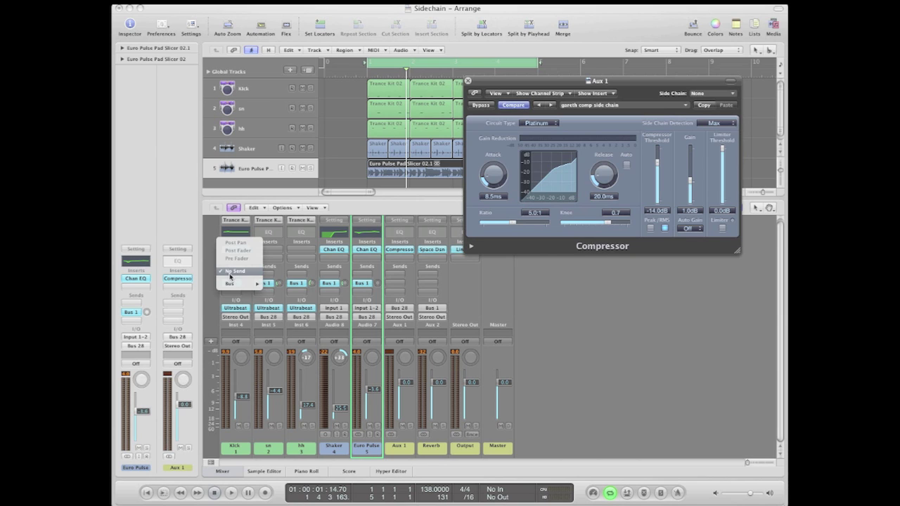
{"action": "mouse_move", "coordinate": [232, 283]}
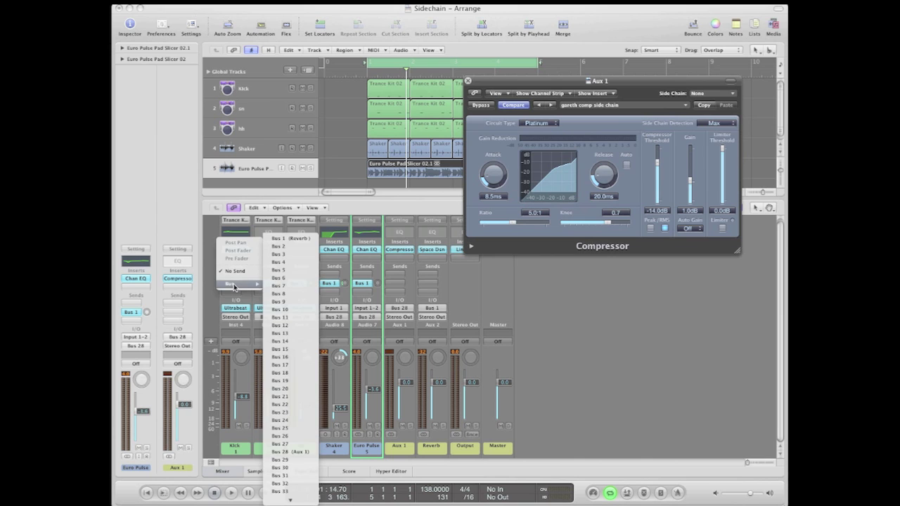
{"action": "left_click", "coordinate": [297, 304]}
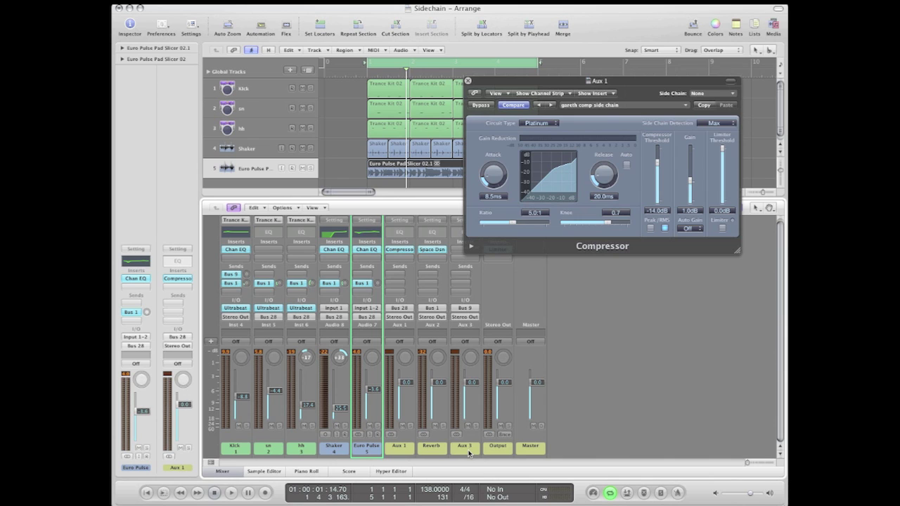
{"action": "left_click", "coordinate": [469, 453]}
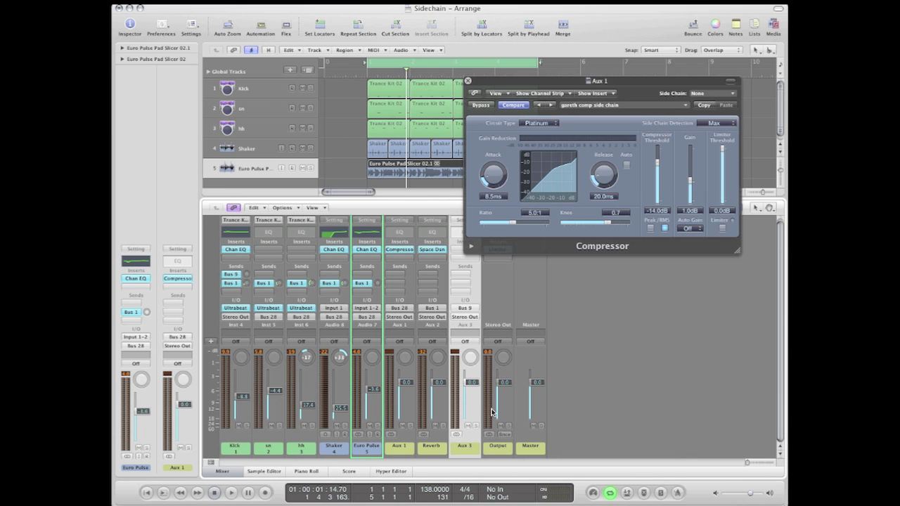
{"action": "key", "text": "Delete"}
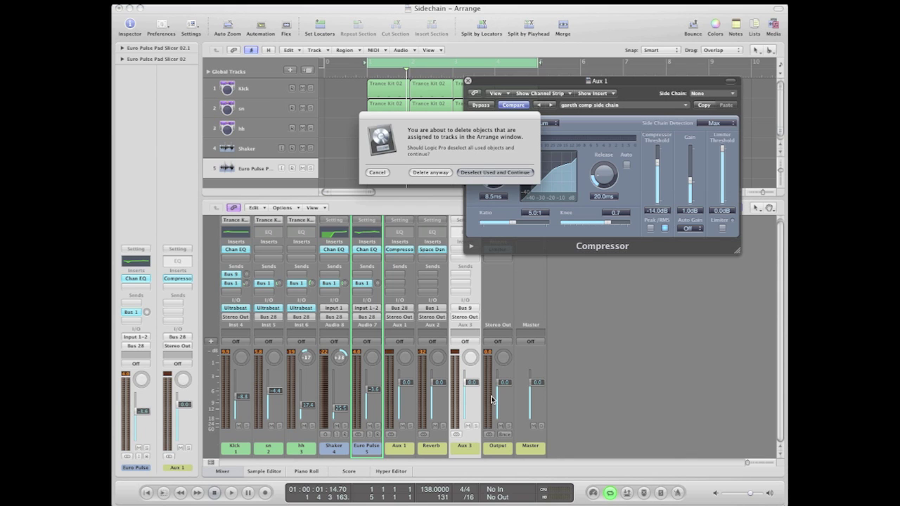
Confirm the Aux 3 deletion, then make the Kick's Bus 9 send pre-fader at −14.6
{"action": "left_click", "coordinate": [430, 173]}
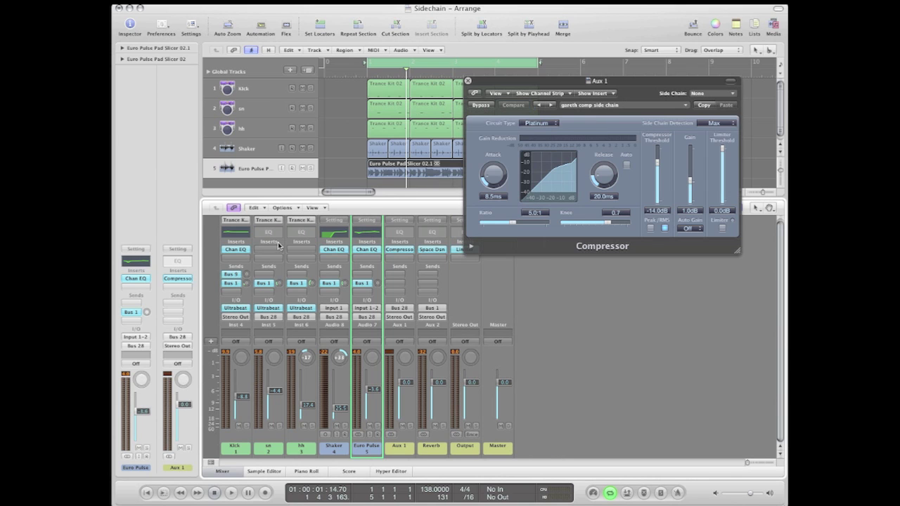
{"action": "left_click", "coordinate": [234, 275]}
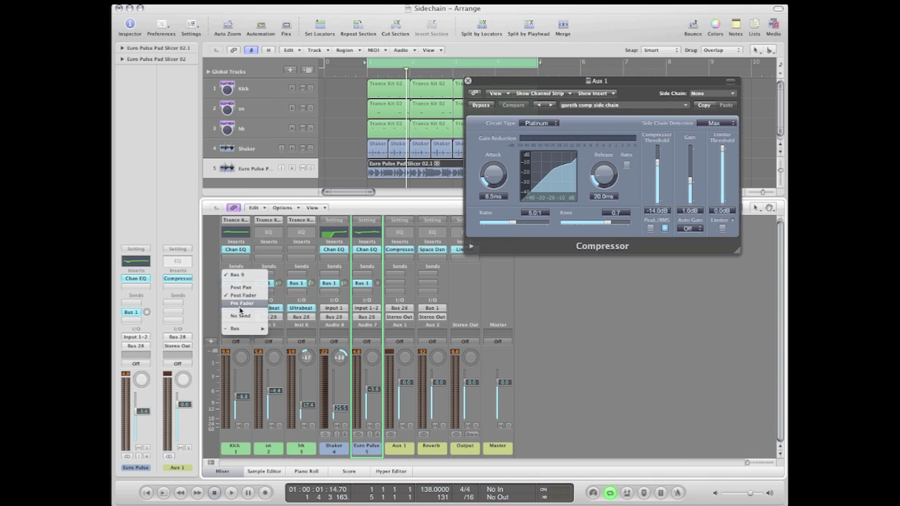
{"action": "left_click", "coordinate": [239, 306]}
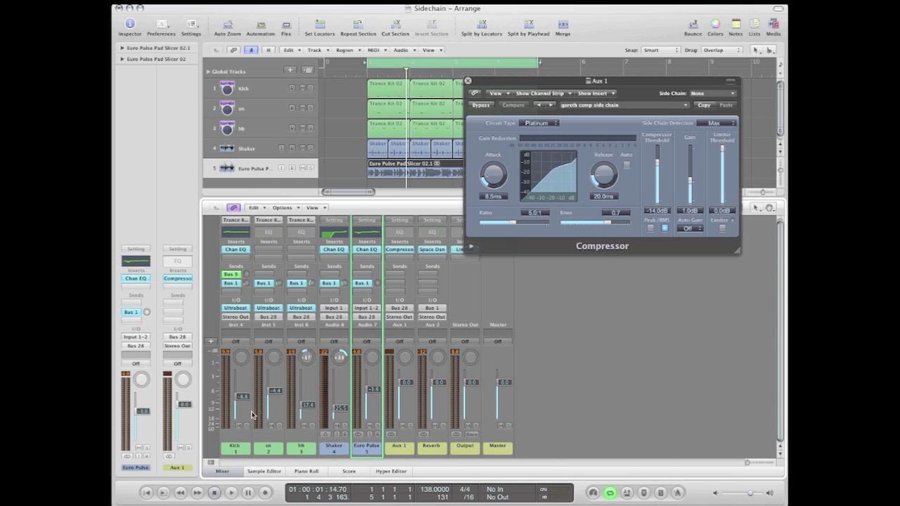
{"action": "left_click", "coordinate": [247, 276]}
Choose Bus 9 as the Aux 1 Compressor's side chain source
{"action": "left_click", "coordinate": [722, 99]}
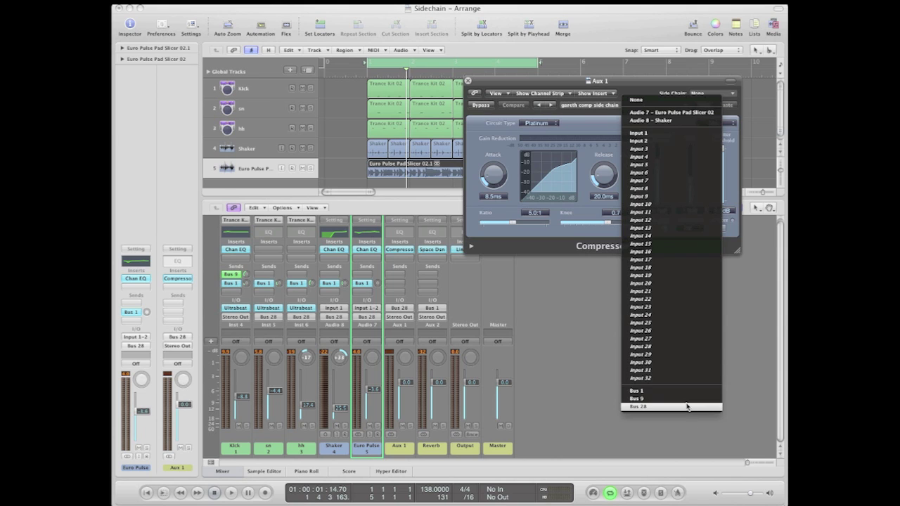
{"action": "left_click", "coordinate": [641, 399]}
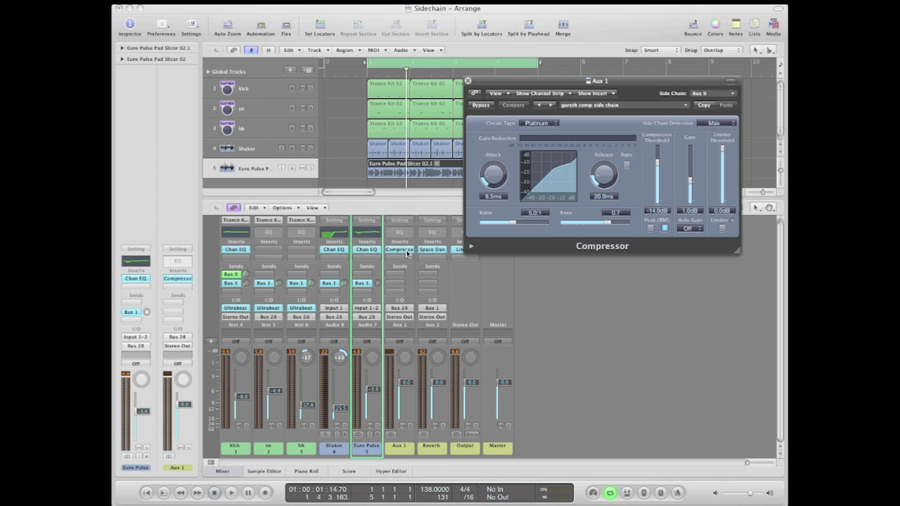
Audition the ducking while lowering the compressor threshold from −17.0 to −18.0 dB
{"action": "key", "text": "space"}
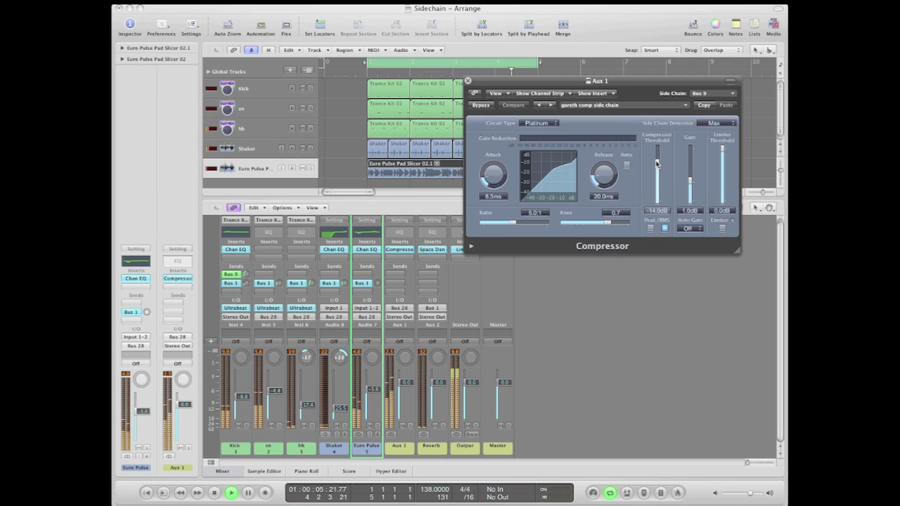
{"action": "key", "text": "space"}
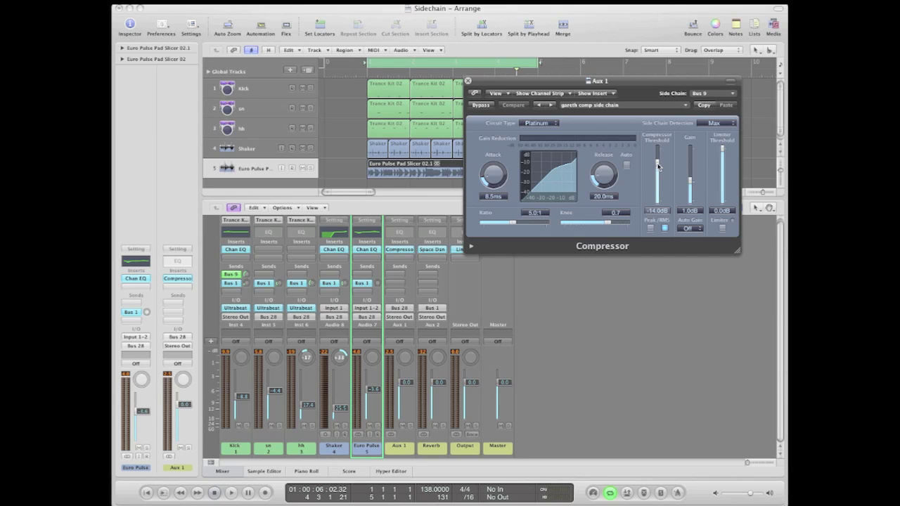
{"action": "left_click_drag", "start_coordinate": [658, 166], "coordinate": [658, 169]}
{"action": "key", "text": "space"}
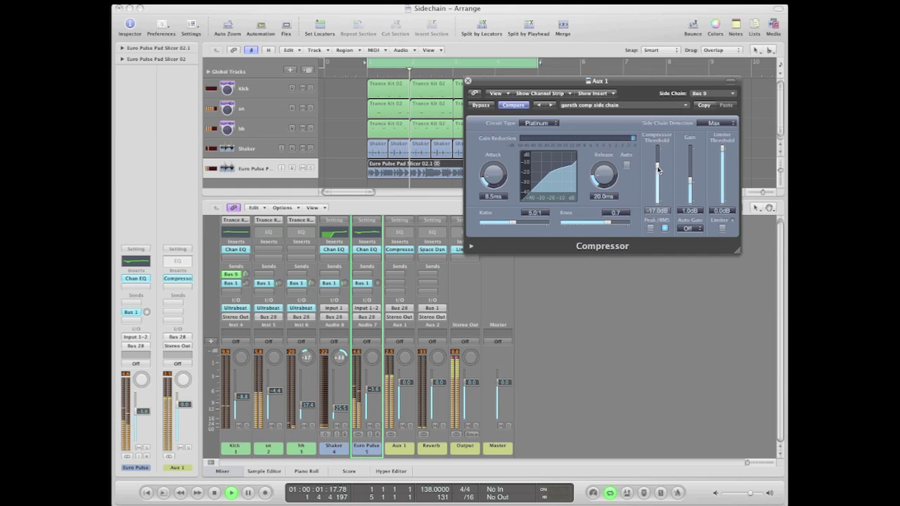
{"action": "left_click_drag", "start_coordinate": [658, 169], "coordinate": [658, 169]}
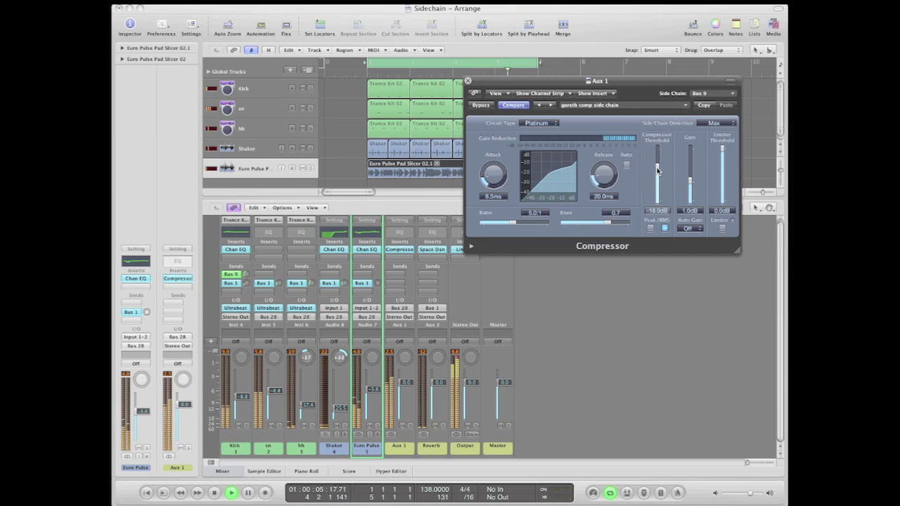
{"action": "key", "text": "space"}
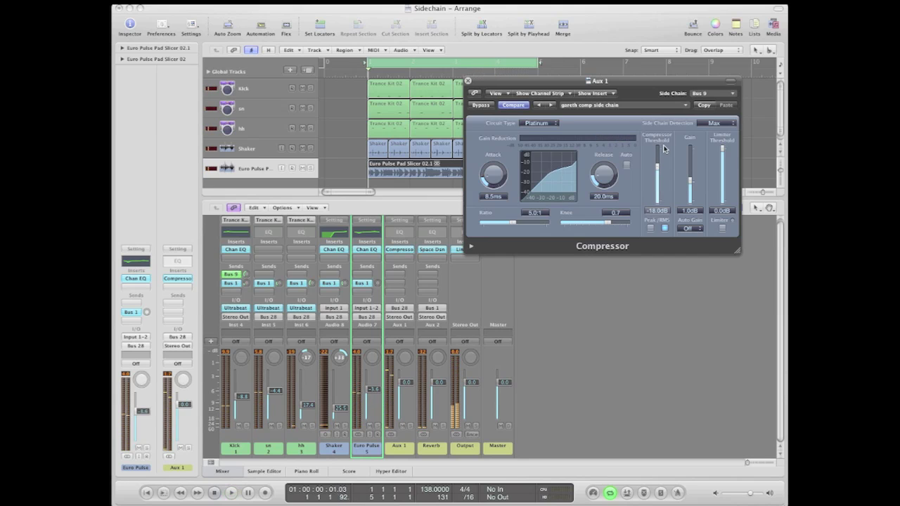